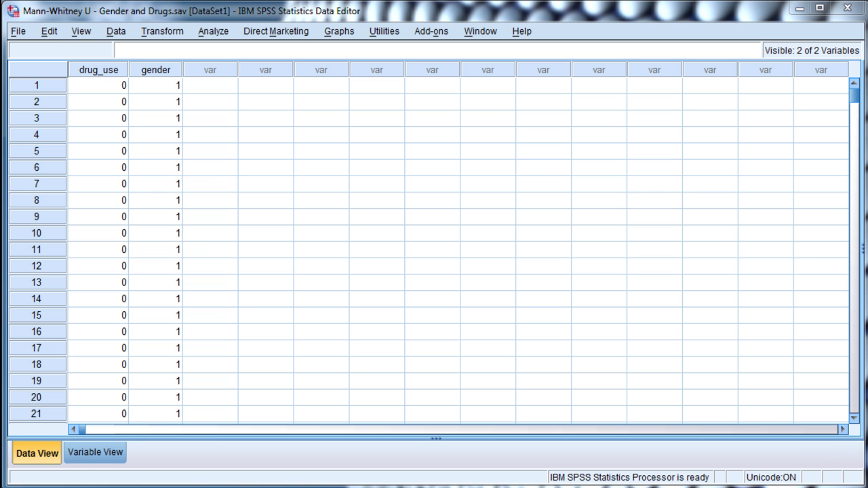
Inspect the drug_use scores and the gender codes in the Gender and Drugs data.
click(95, 89)
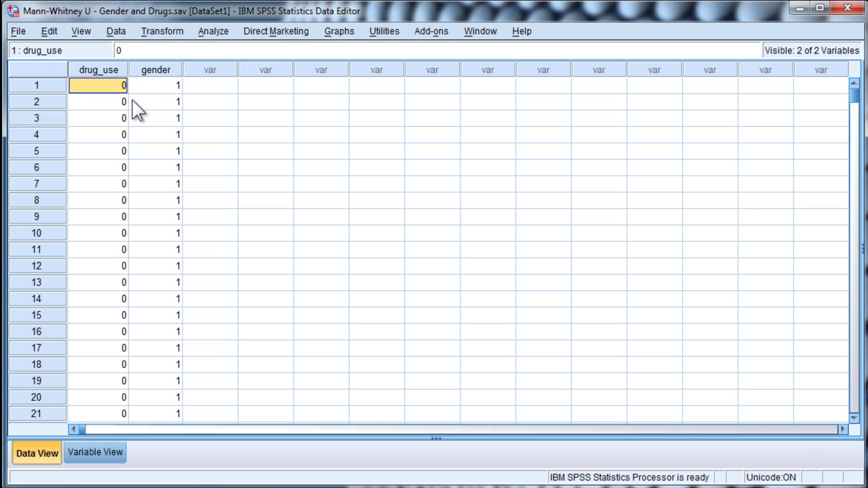
click(115, 71)
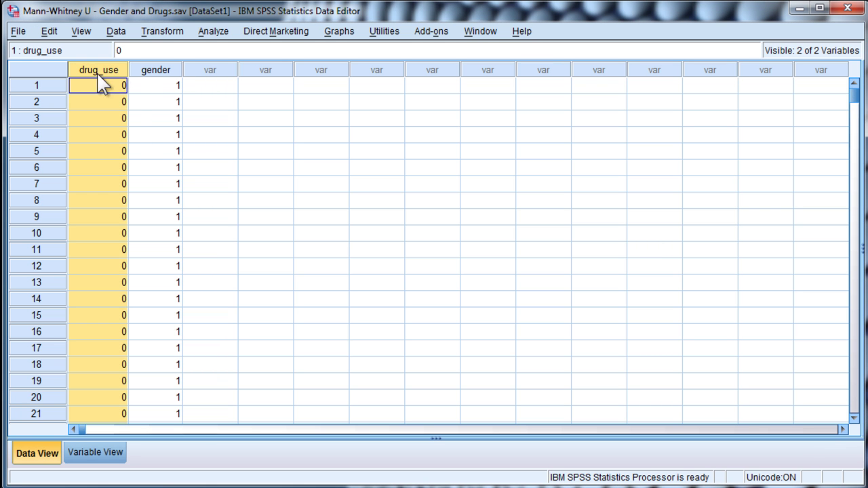
click(109, 94)
scroll(107, 232, down, 11)
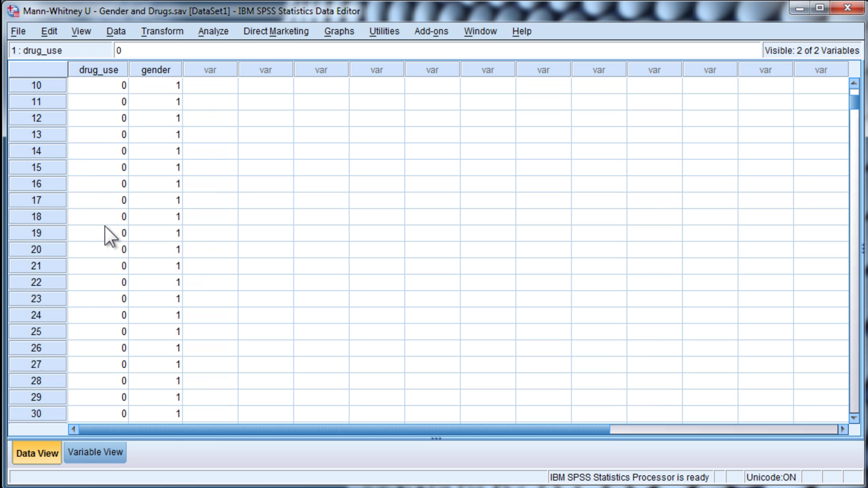
scroll(107, 235, down, 18)
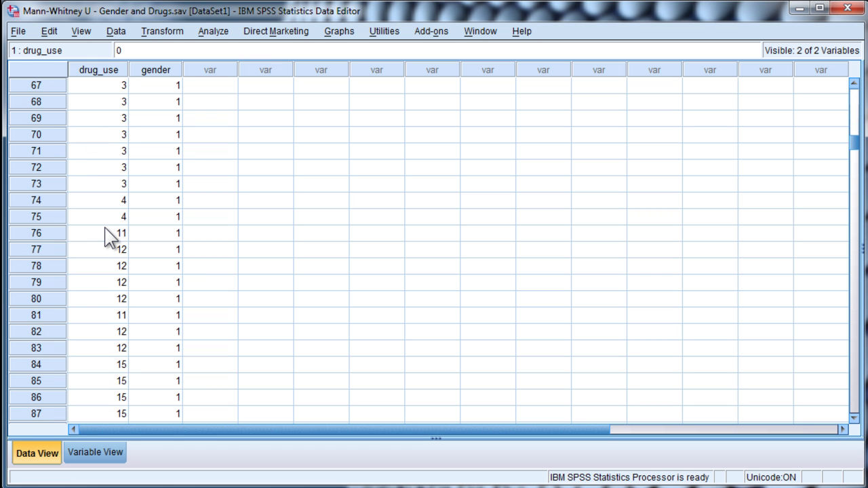
scroll(107, 235, up, 20)
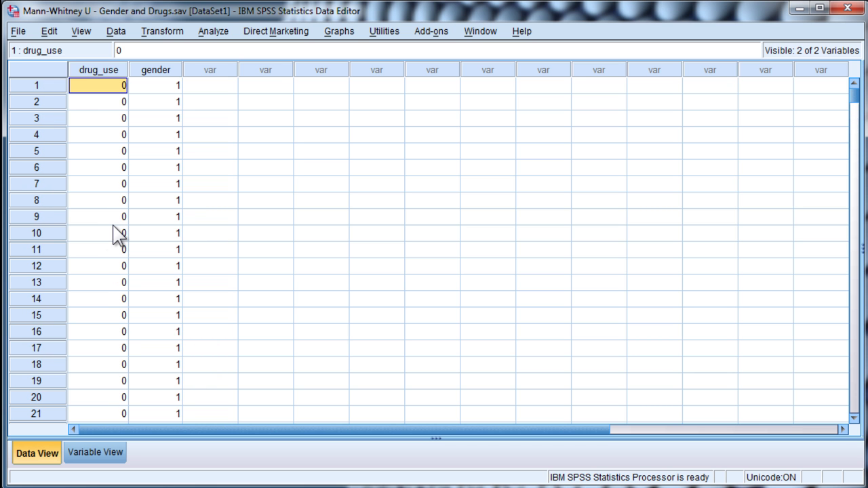
click(154, 71)
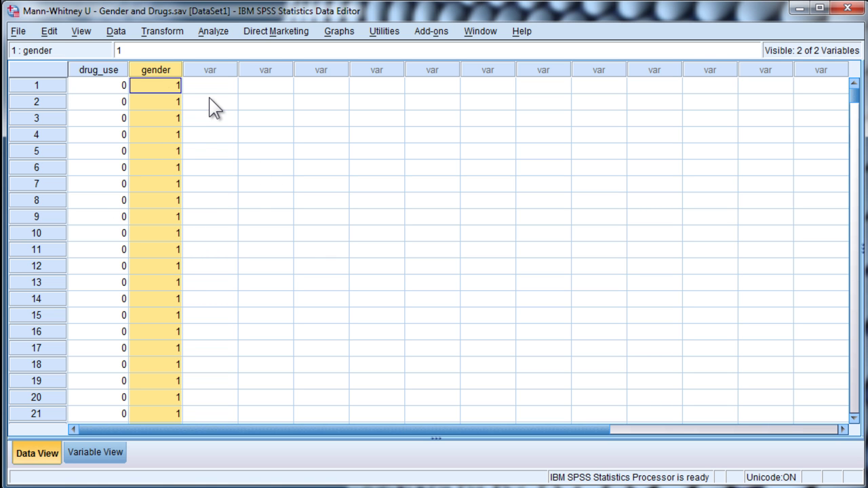
click(158, 86)
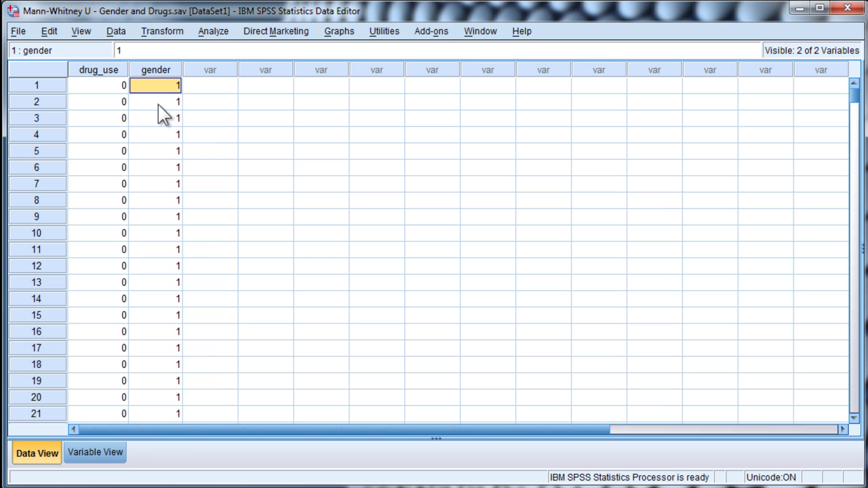
Open the Frequencies dialog and close it without running.
click(223, 33)
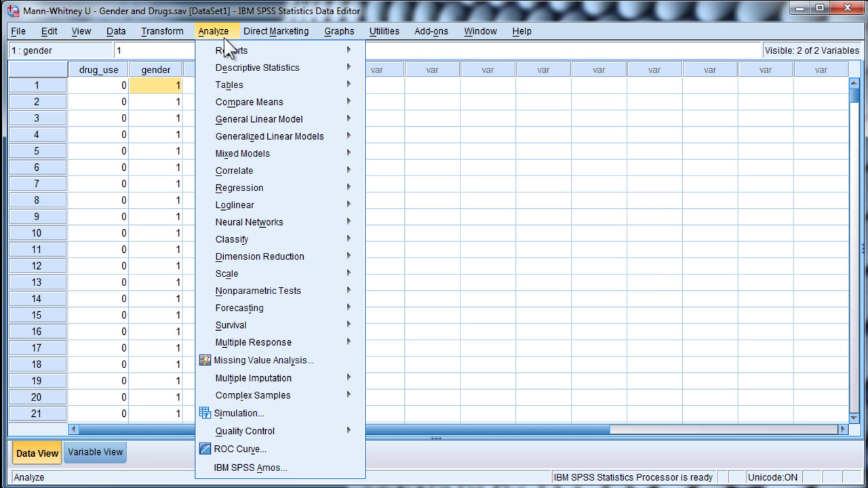
mouse_move(238, 70)
click(400, 71)
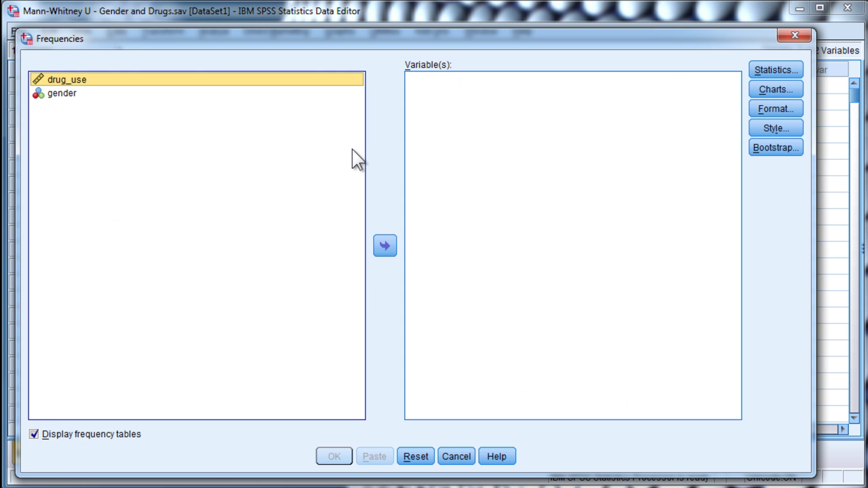
click(794, 36)
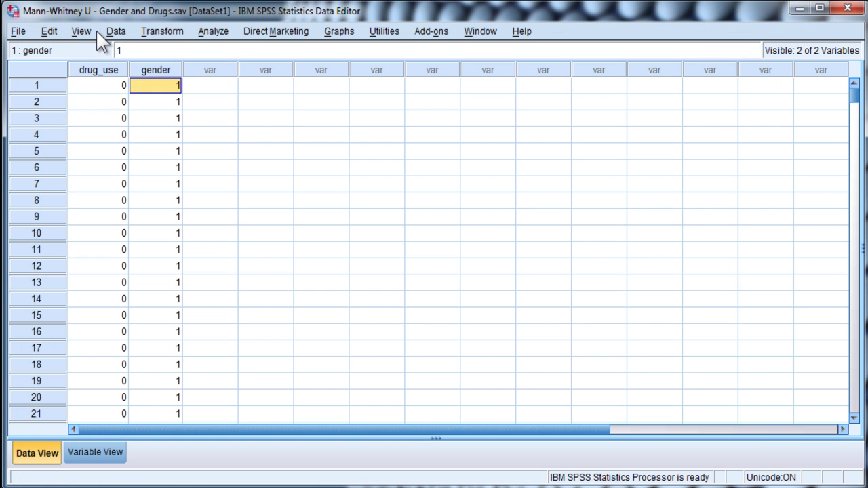
Split the data file by gender using Compare groups.
click(114, 32)
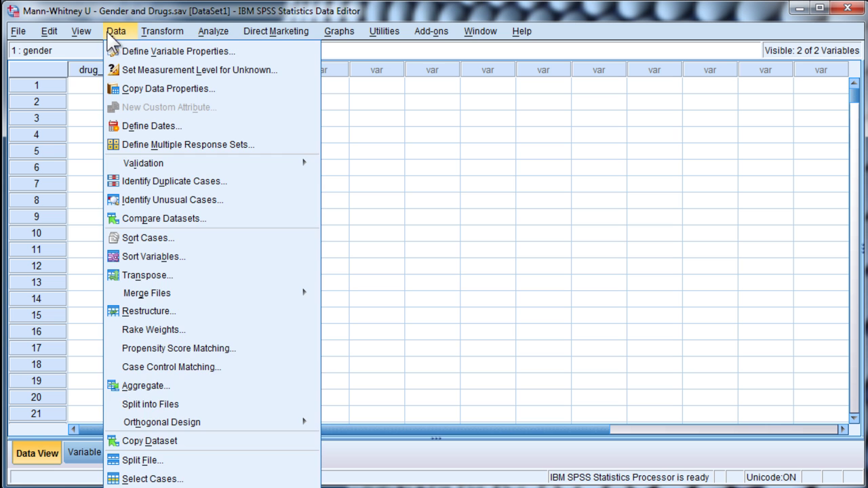
click(133, 456)
click(266, 51)
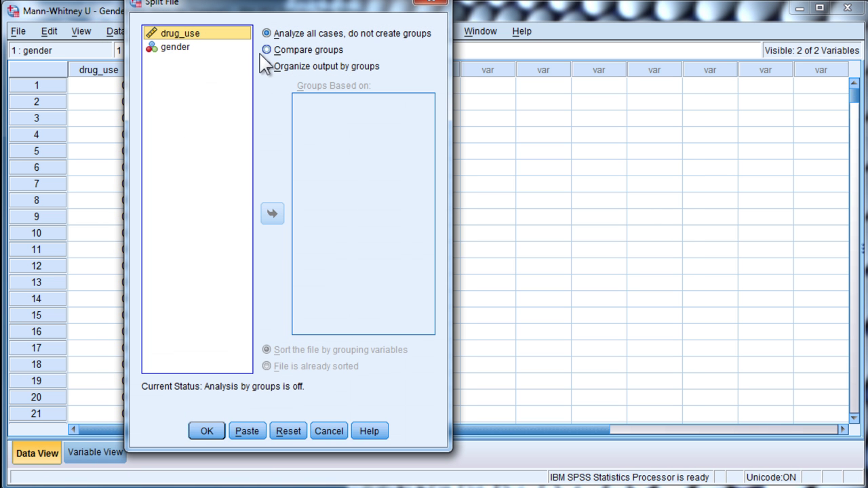
click(171, 47)
click(272, 214)
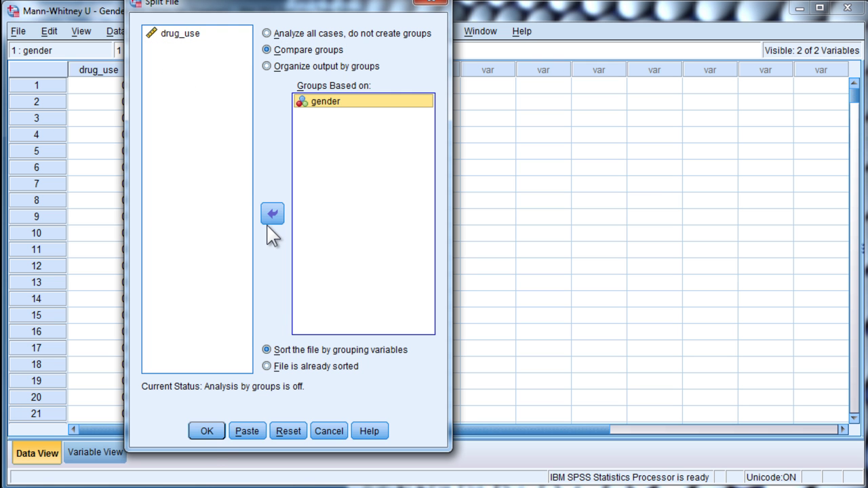
click(206, 431)
Start a Frequencies analysis of drug_use requesting mean, median, skewness and kurtosis.
click(224, 32)
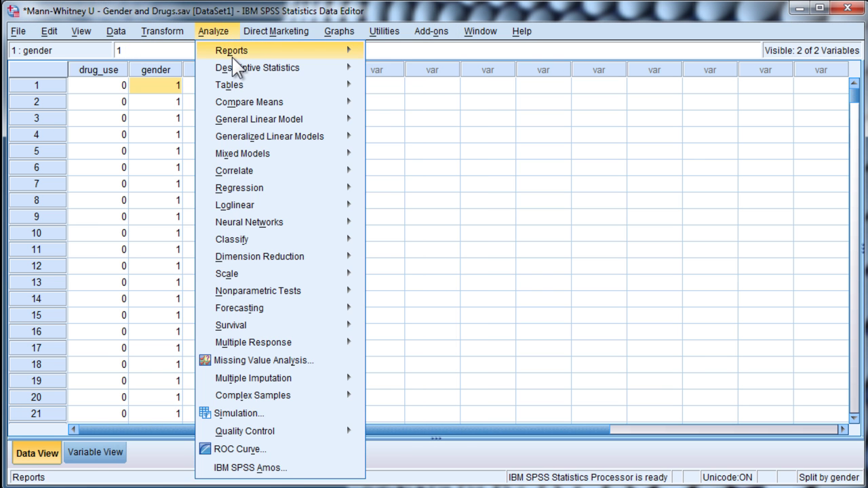
mouse_move(241, 75)
click(383, 71)
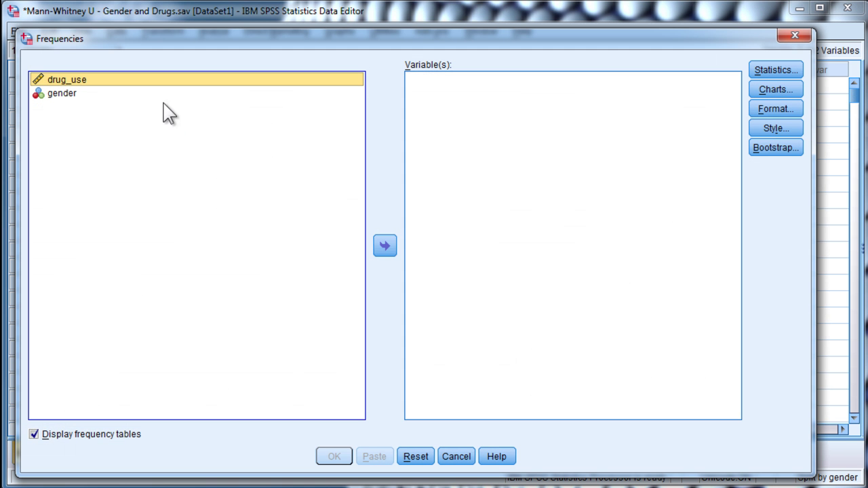
click(384, 246)
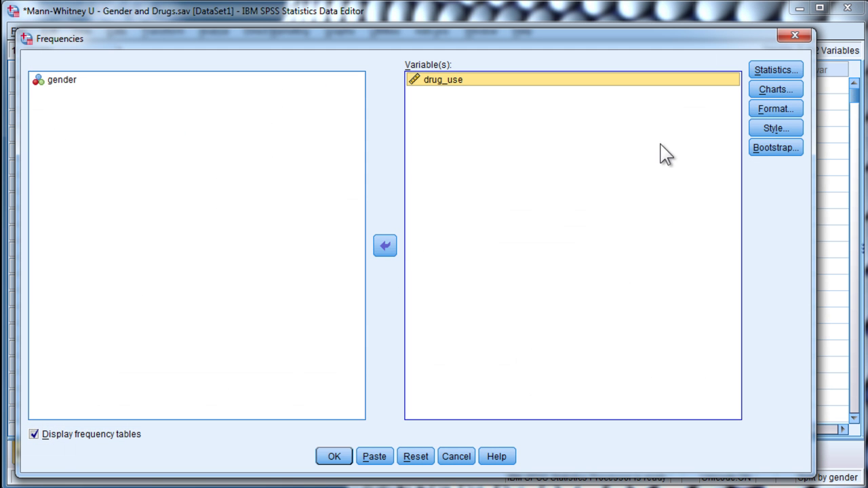
click(780, 70)
click(323, 81)
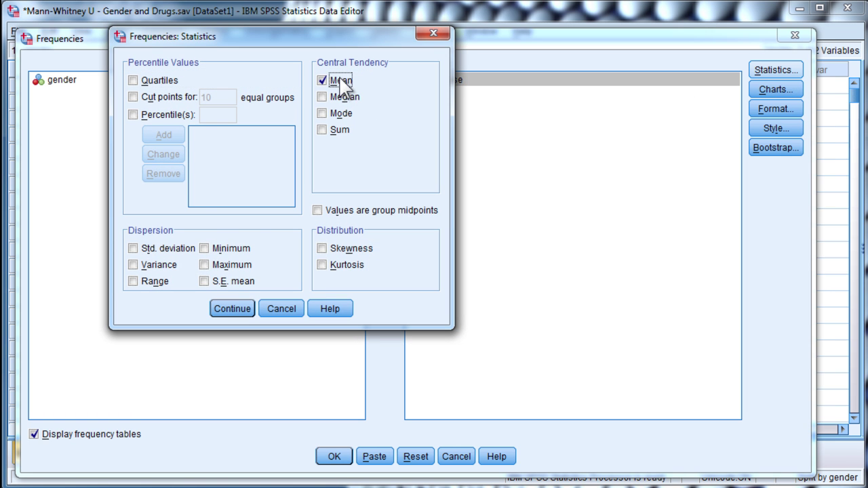
click(324, 97)
click(325, 249)
click(330, 266)
click(225, 311)
Turn off frequency tables, add histograms, and run the analysis.
click(128, 435)
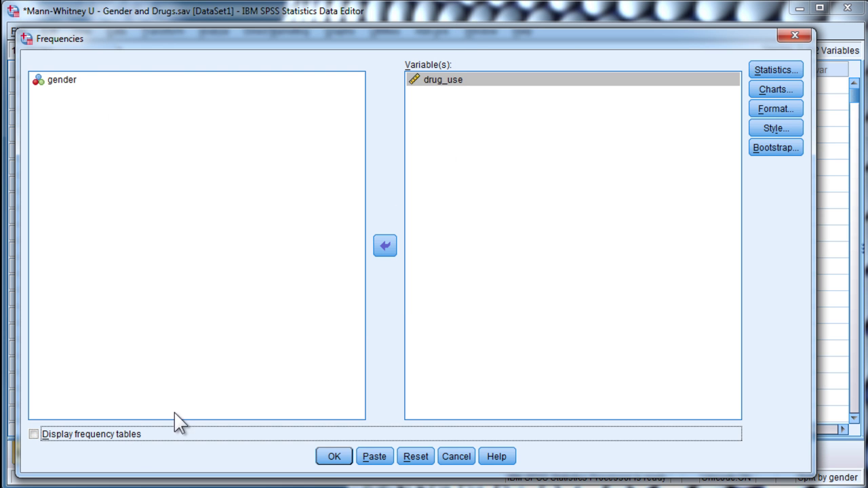
click(774, 89)
click(289, 276)
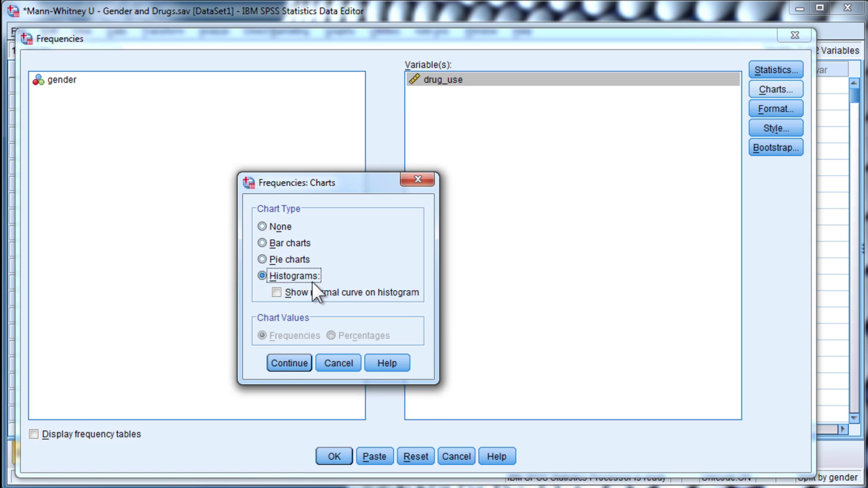
click(285, 362)
click(333, 457)
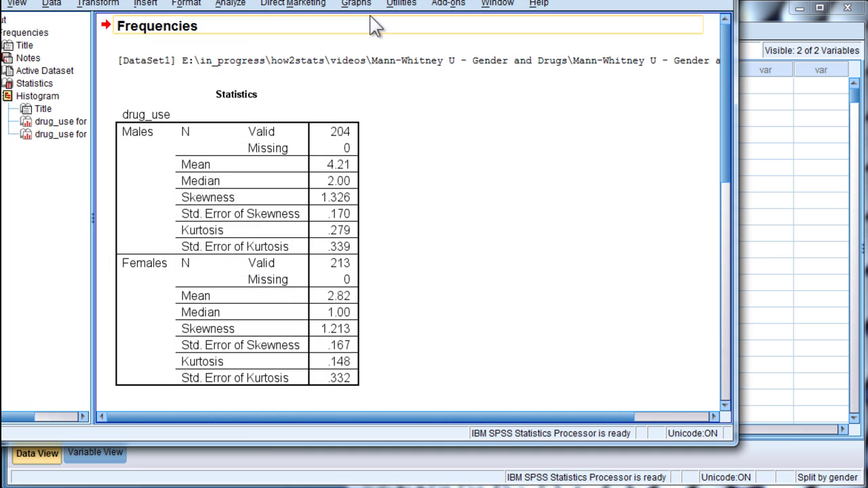
Move the output viewer on screen and review the Statistics table and Males drug_use histogram.
drag(368, 2, 431, 5)
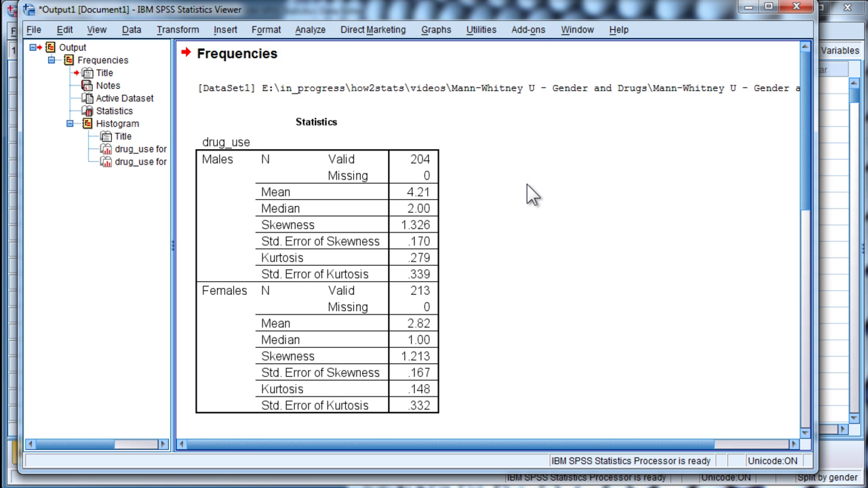
click(420, 230)
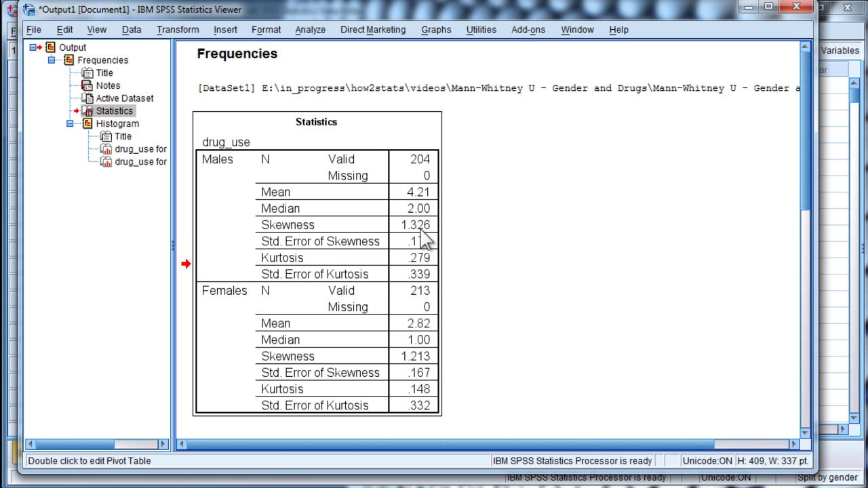
scroll(518, 238, down, 2)
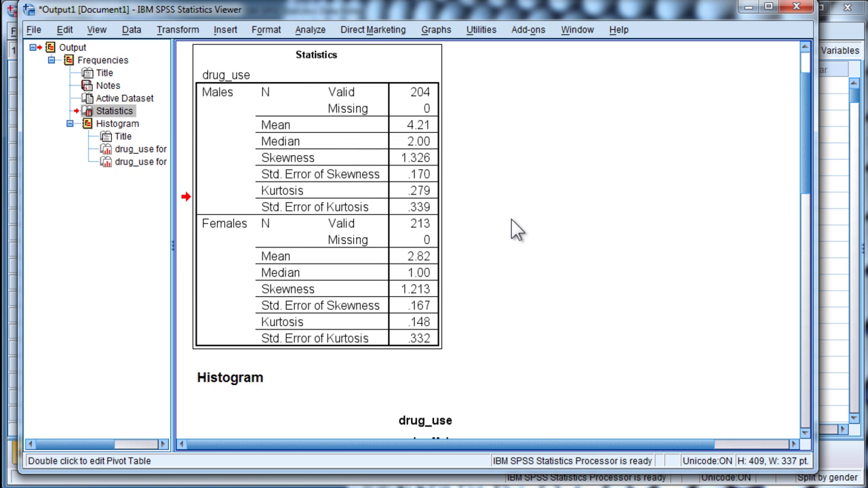
scroll(515, 237, up, 2)
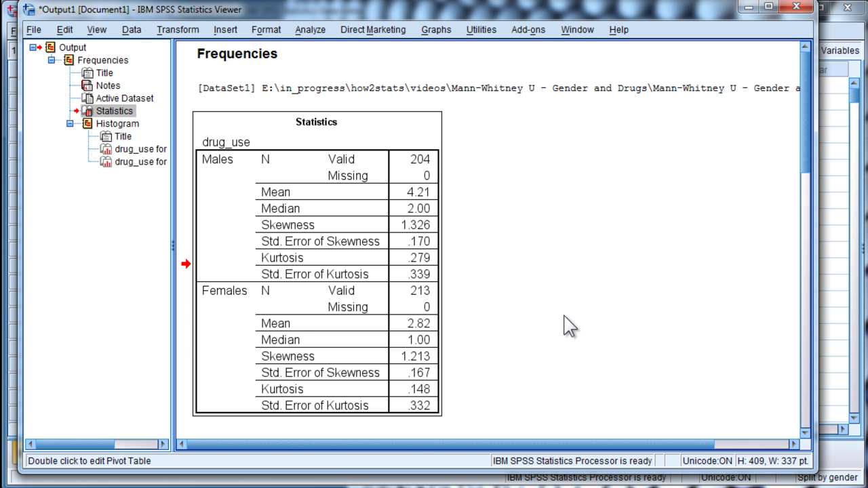
scroll(567, 326, down, 5)
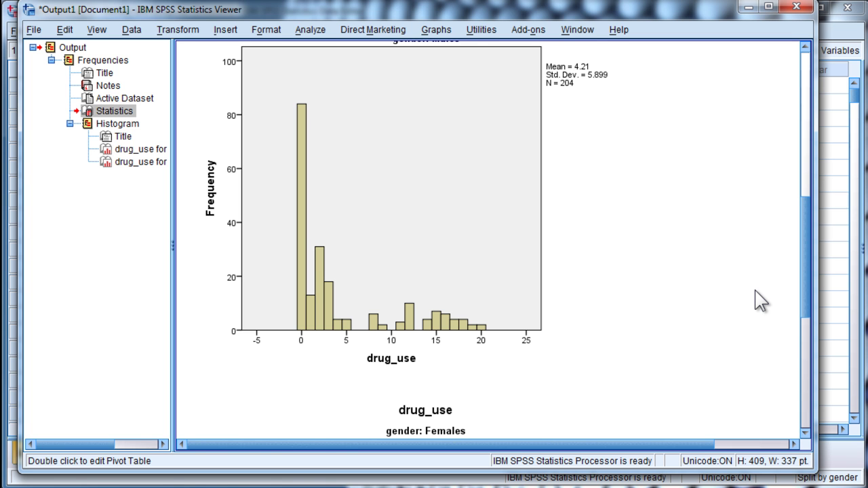
scroll(759, 300, down, 5)
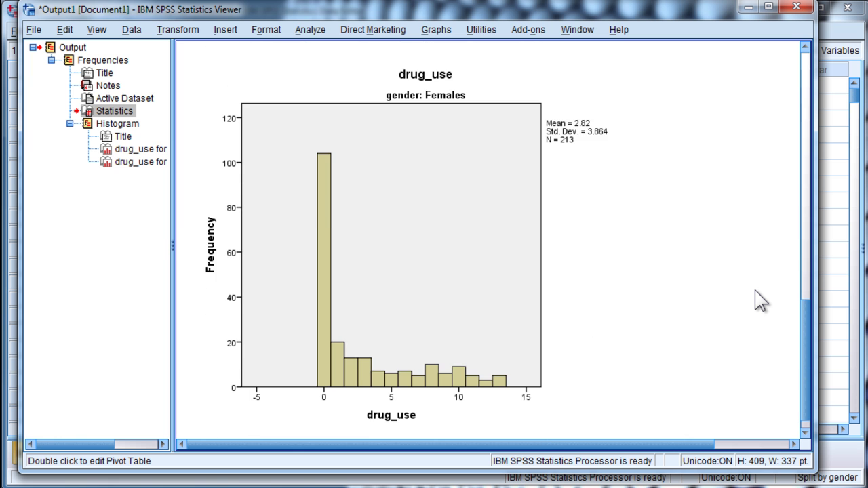
scroll(760, 301, up, 5)
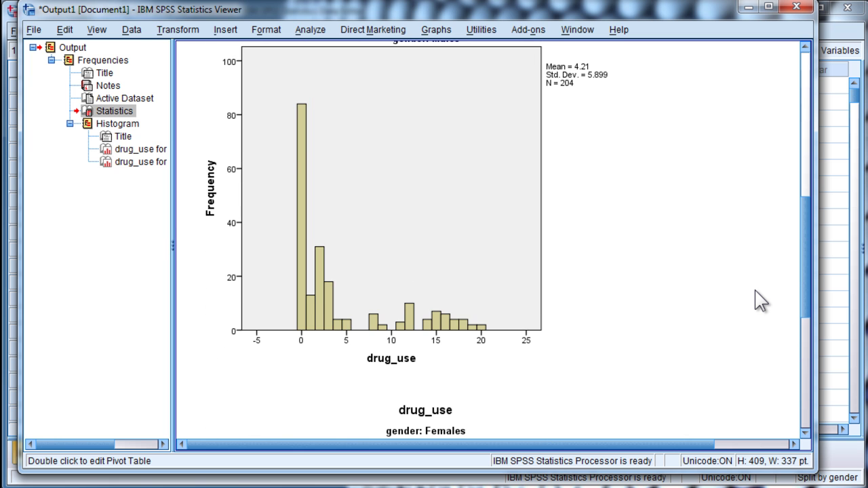
scroll(760, 301, up, 1)
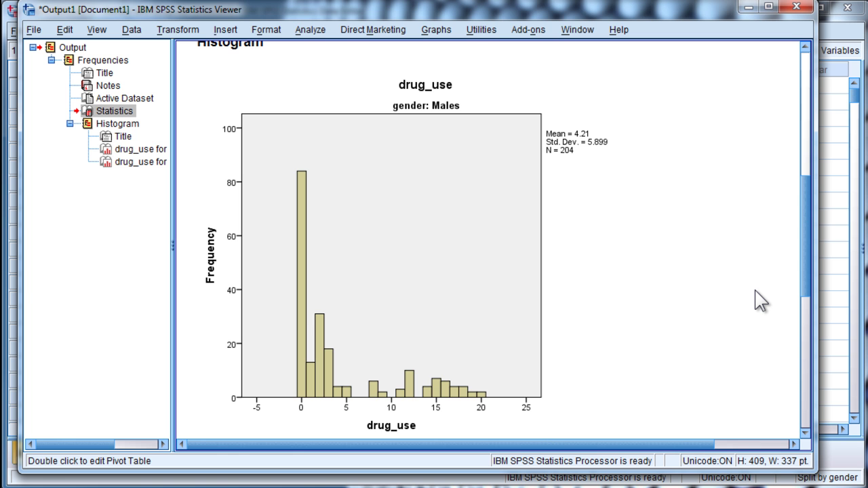
scroll(759, 301, down, 6)
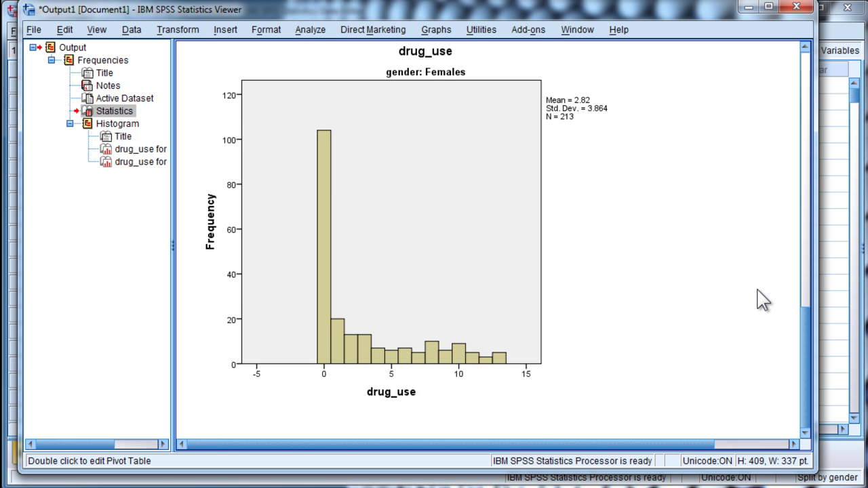
scroll(762, 301, up, 11)
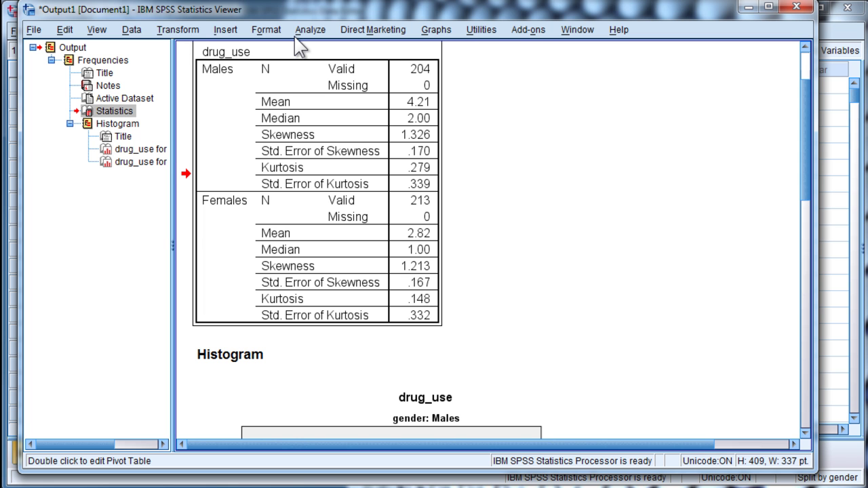
Set Split File back to Analyze all cases.
click(131, 30)
click(206, 419)
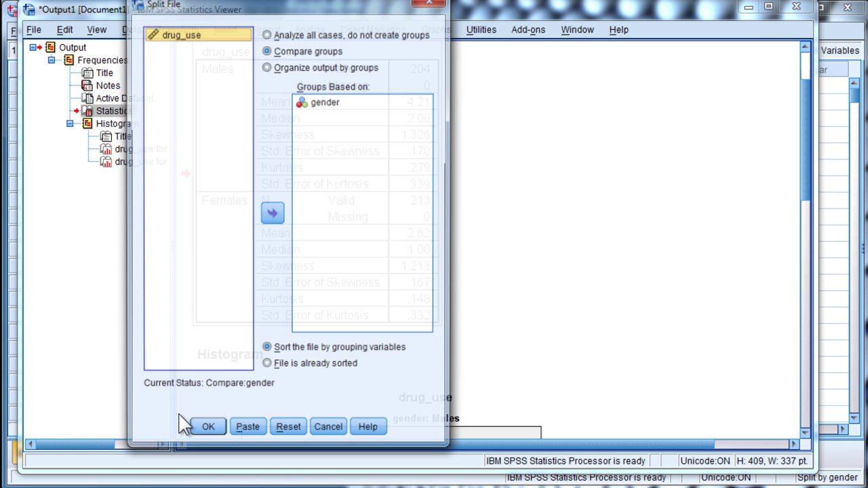
click(268, 34)
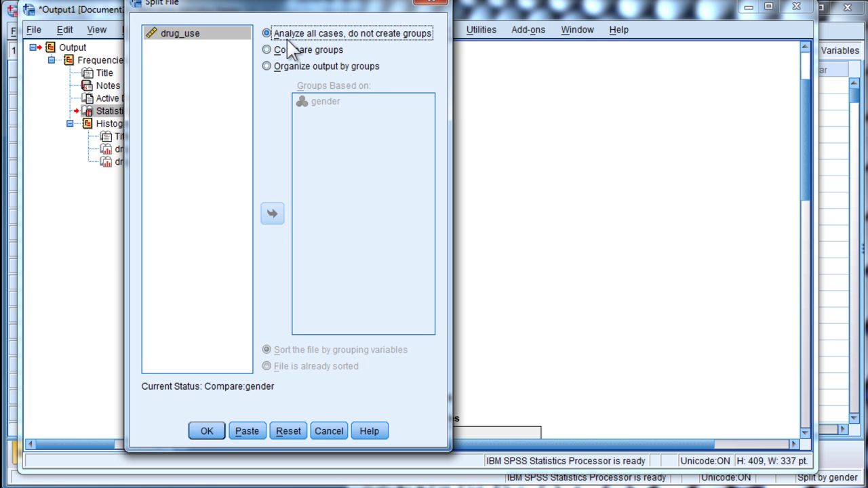
click(207, 431)
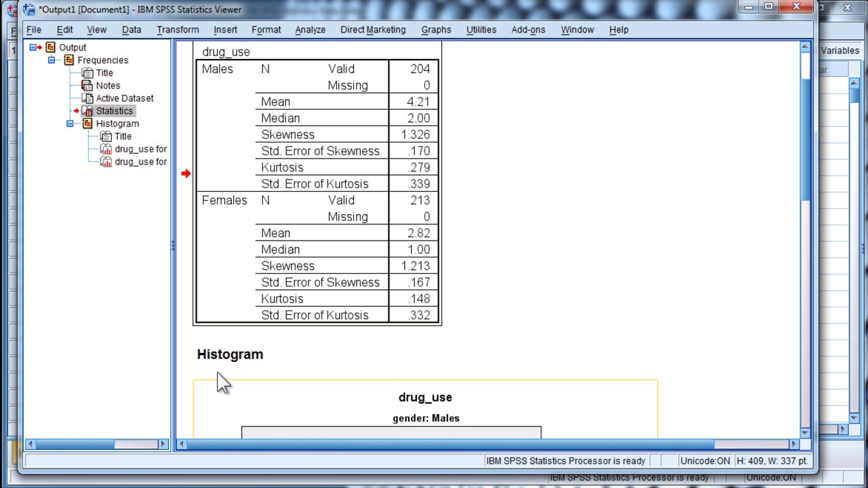
Navigate to Nonparametric Tests > Legacy Dialogs > 2 Independent Samples in the Analyze menu.
click(310, 30)
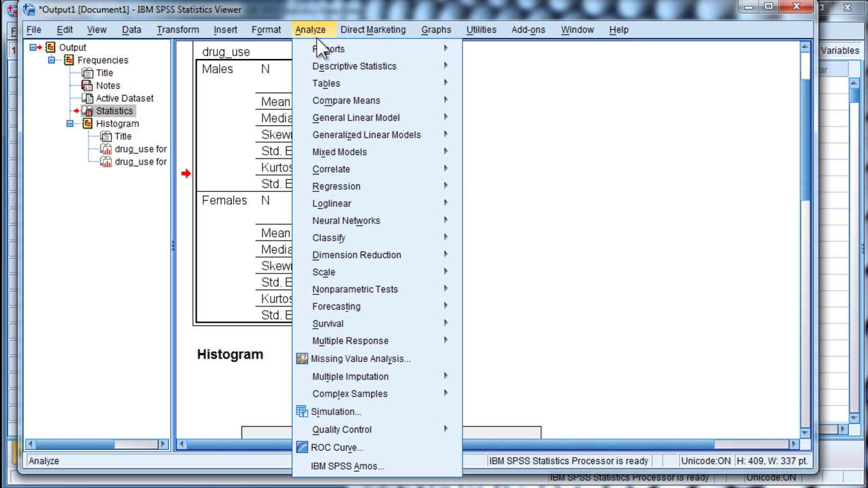
mouse_move(415, 102)
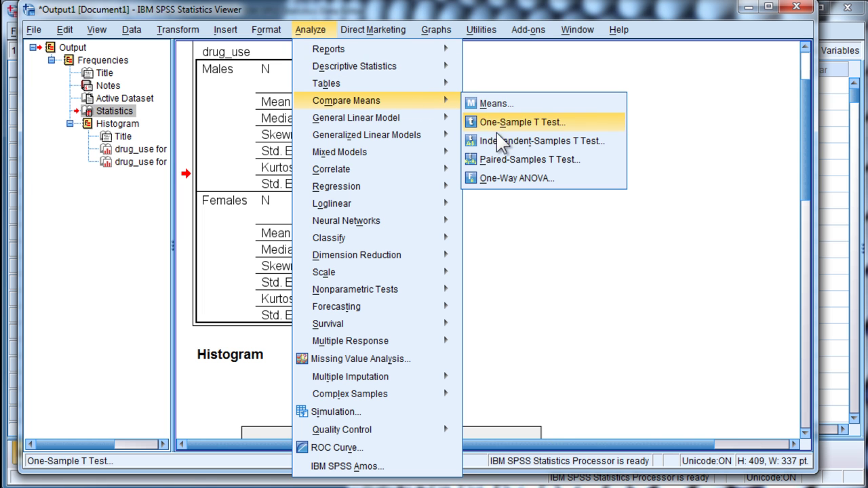
mouse_move(417, 290)
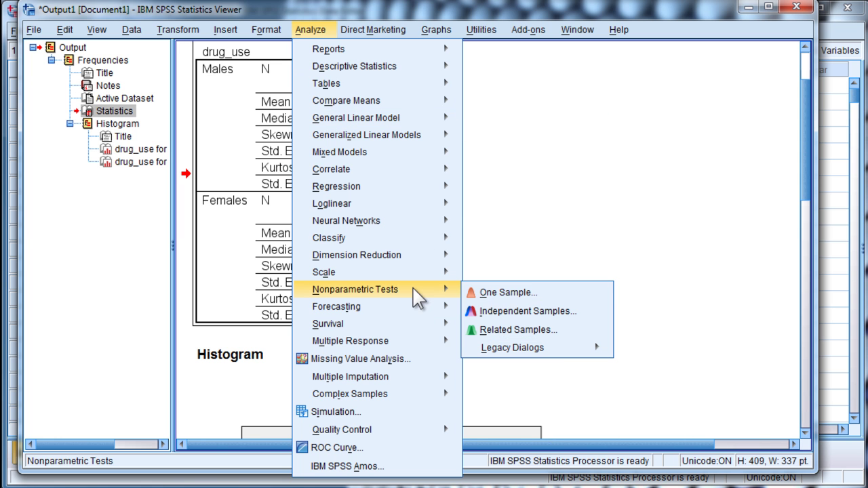
mouse_move(555, 354)
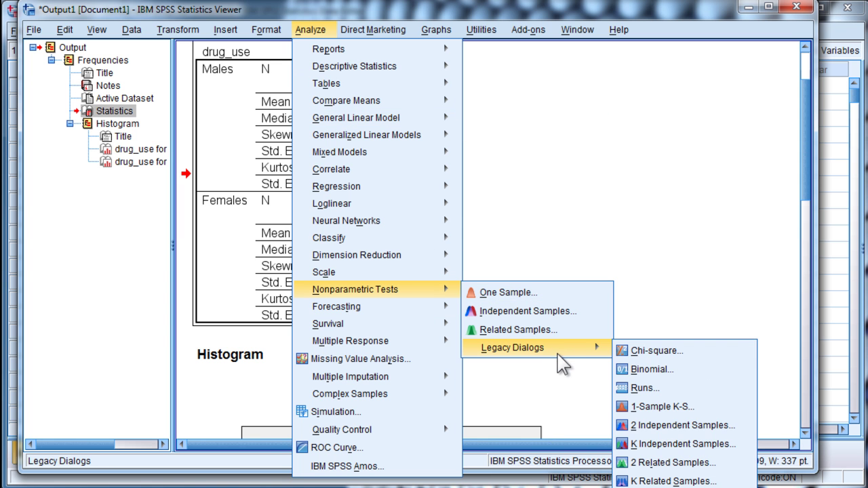
Set up a Mann-Whitney test of drug_use grouped by gender with groups 1 and 2.
click(650, 429)
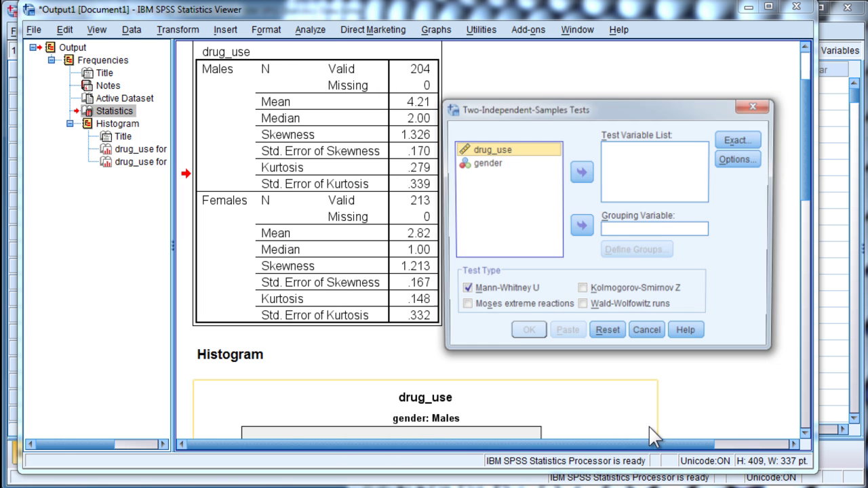
click(581, 174)
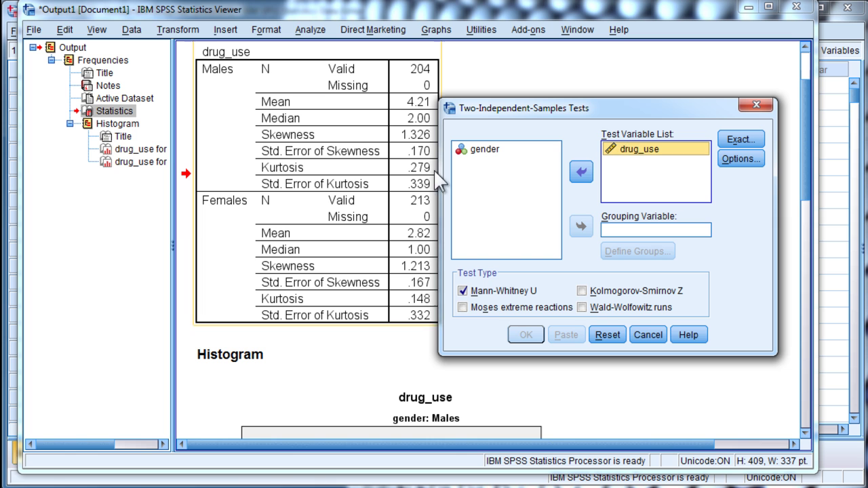
click(475, 150)
click(581, 226)
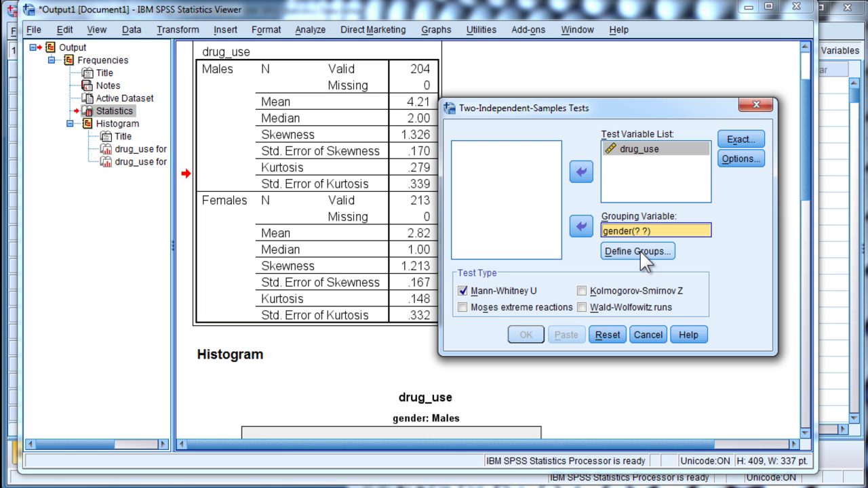
click(640, 255)
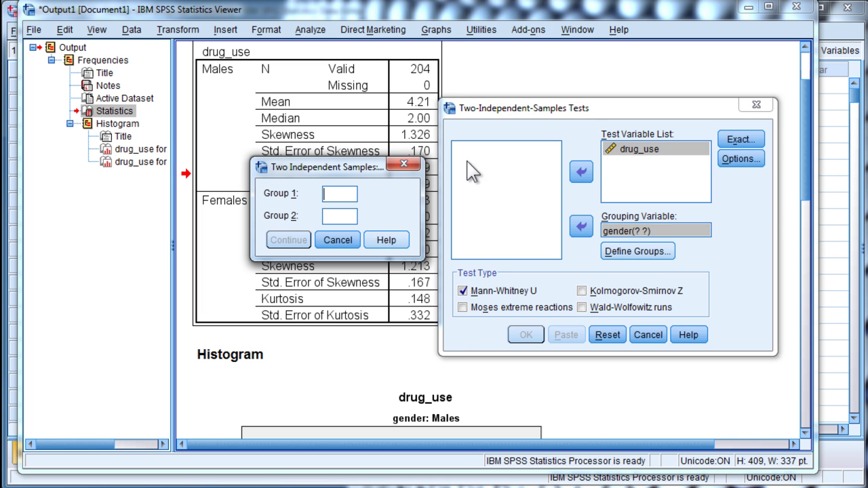
text(1)
click(339, 217)
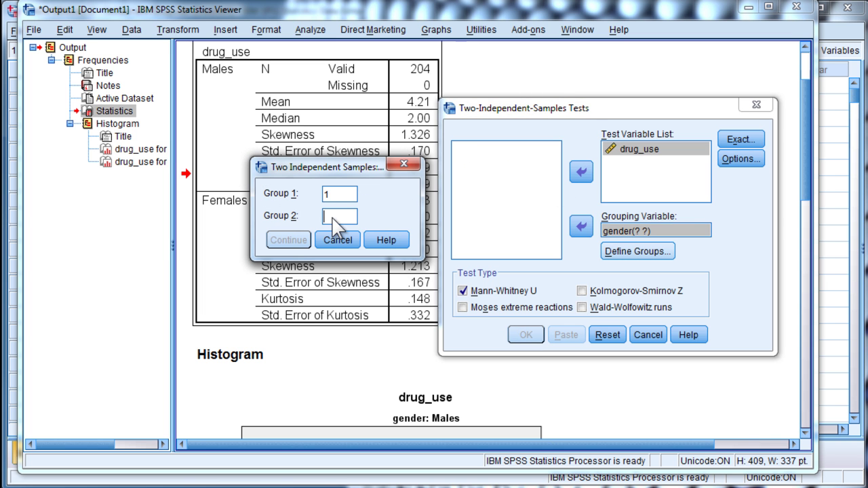
text(2)
click(306, 241)
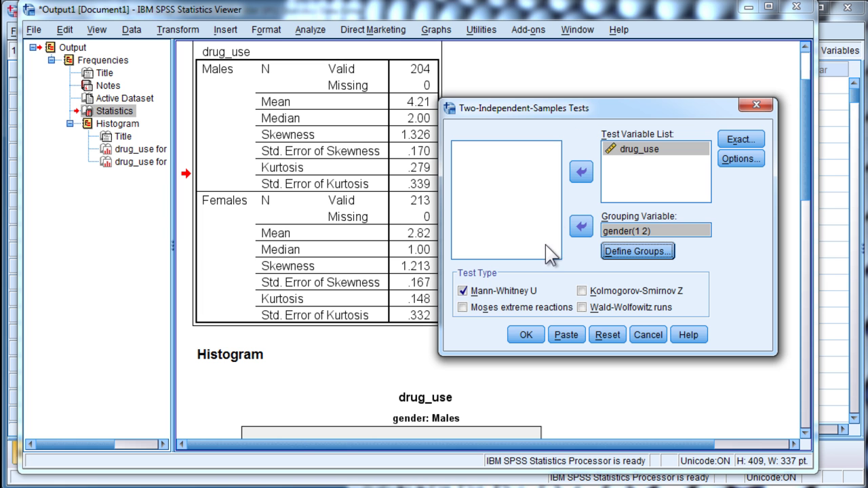
click(525, 335)
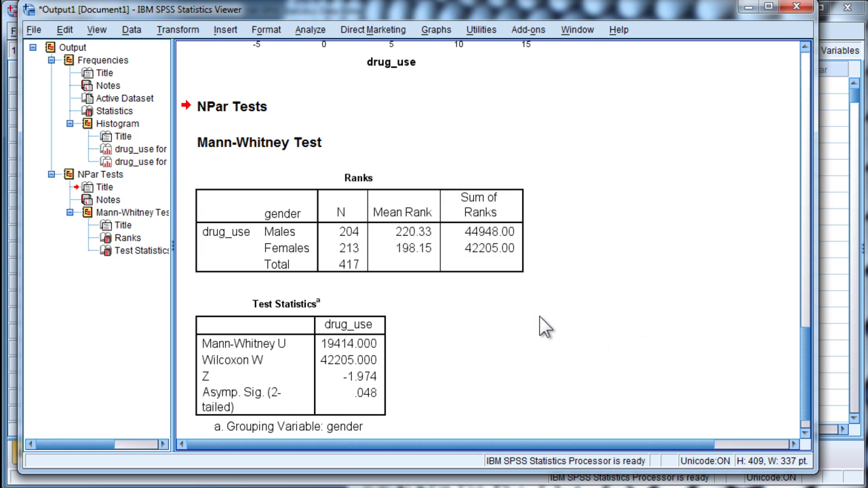
scroll(534, 317, down, 1)
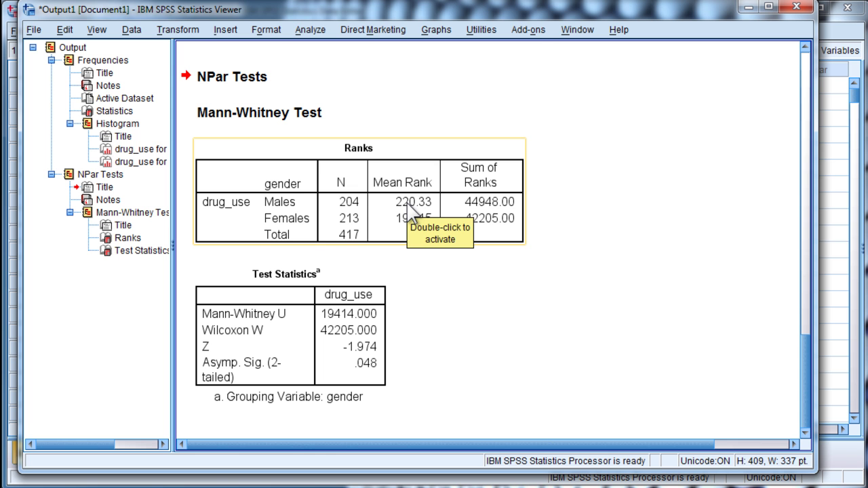
scroll(412, 212, up, 10)
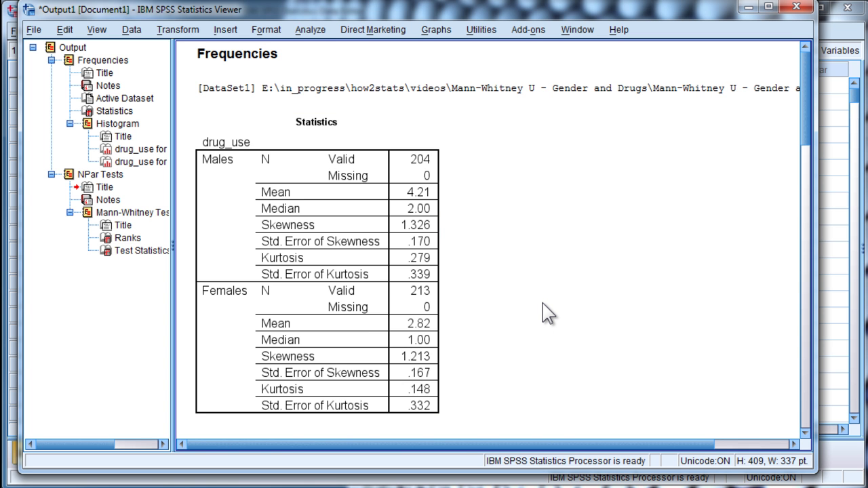
scroll(548, 313, down, 15)
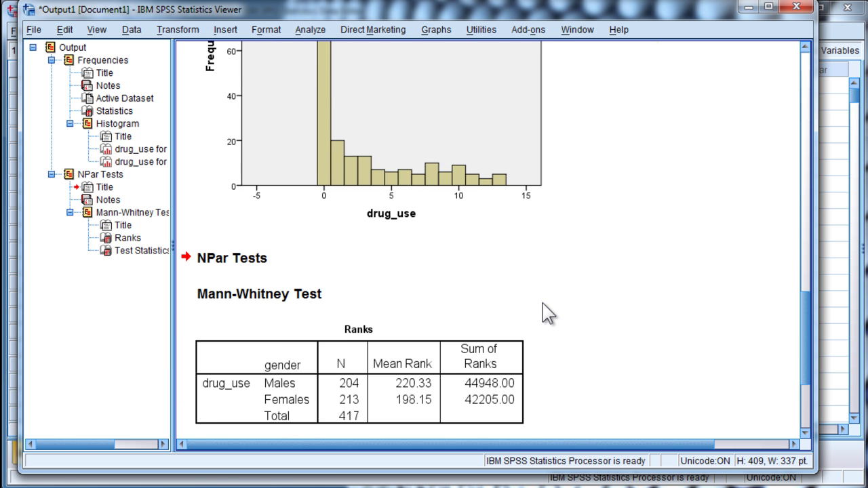
scroll(548, 313, down, 2)
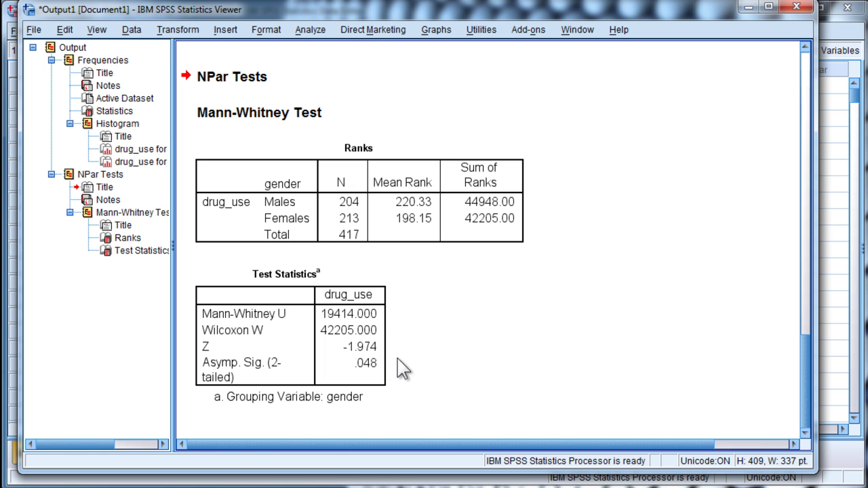
click(369, 361)
click(449, 360)
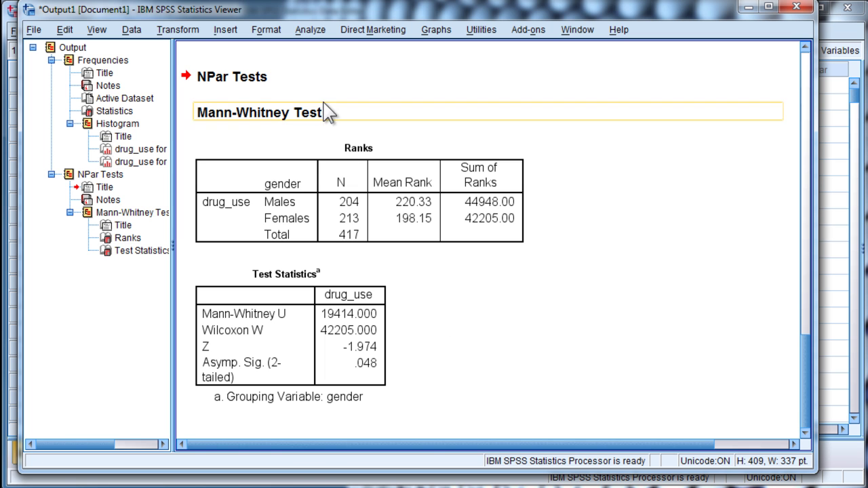
click(306, 34)
click(308, 34)
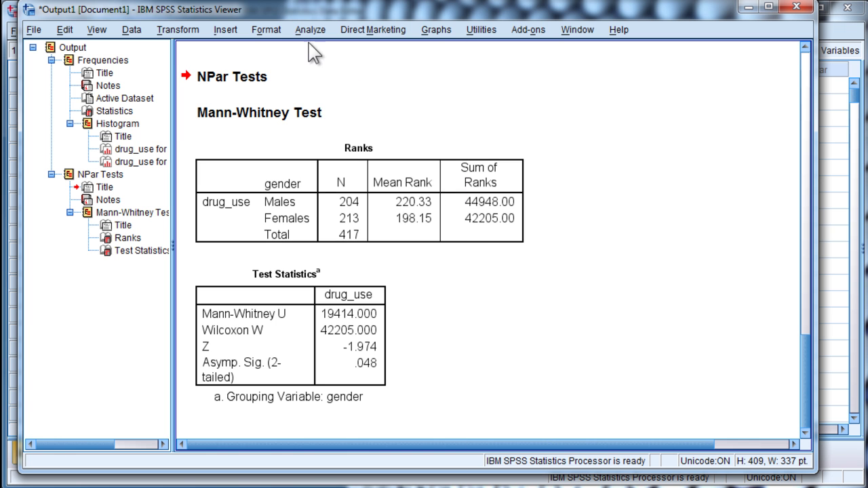
scroll(486, 272, up, 10)
scroll(491, 274, up, 5)
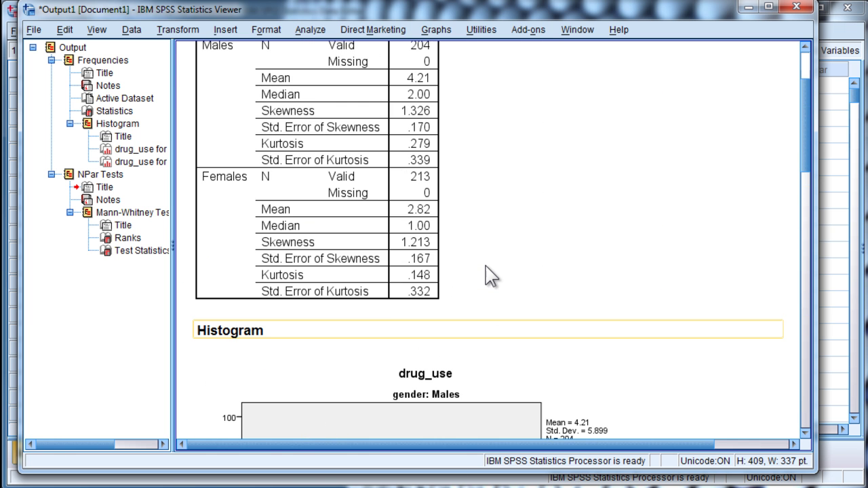
scroll(491, 276, up, 2)
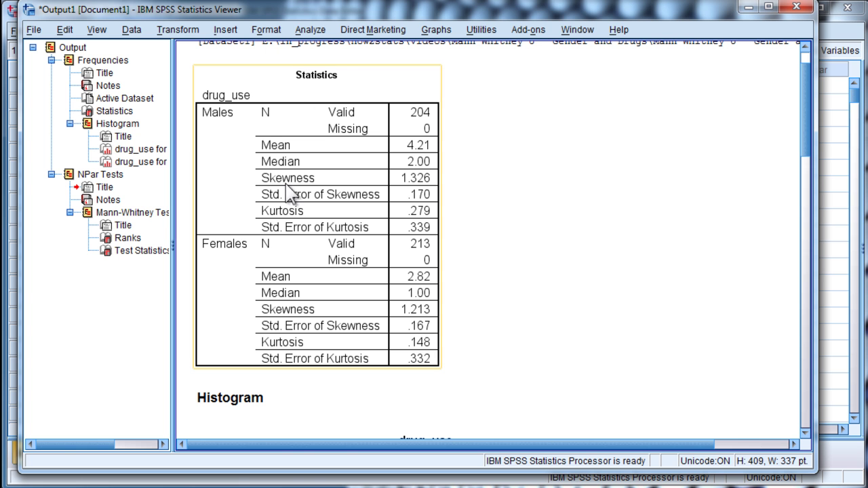
Create a legacy histogram of drug_use with gender as the panel rows.
click(435, 32)
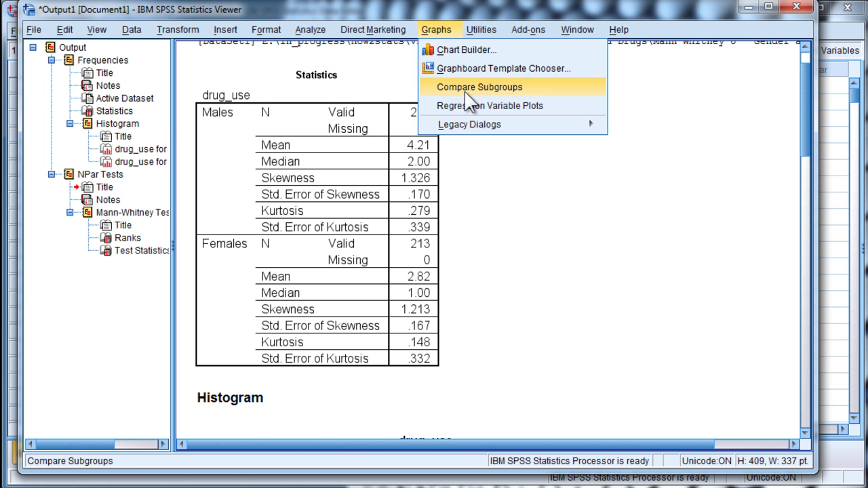
mouse_move(510, 132)
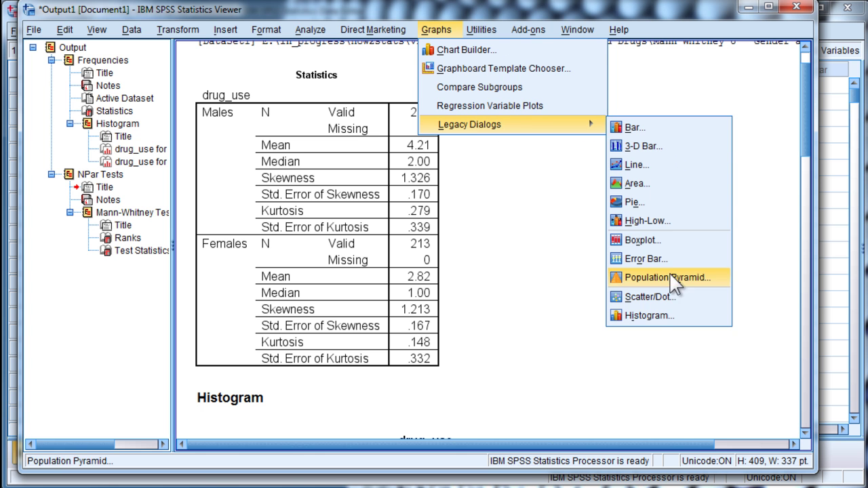
click(654, 316)
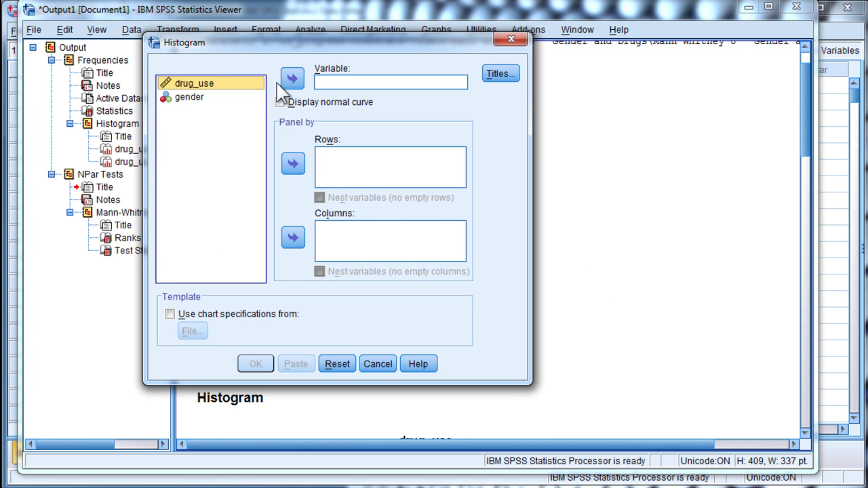
click(295, 82)
click(188, 95)
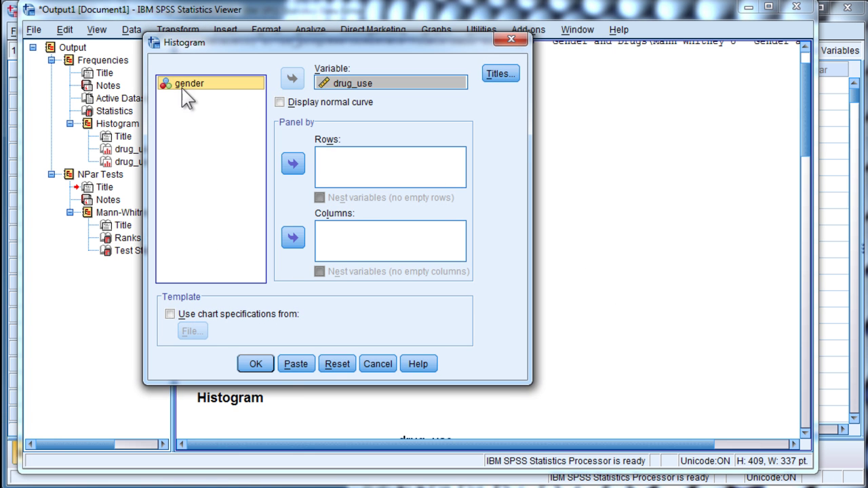
click(293, 163)
click(264, 367)
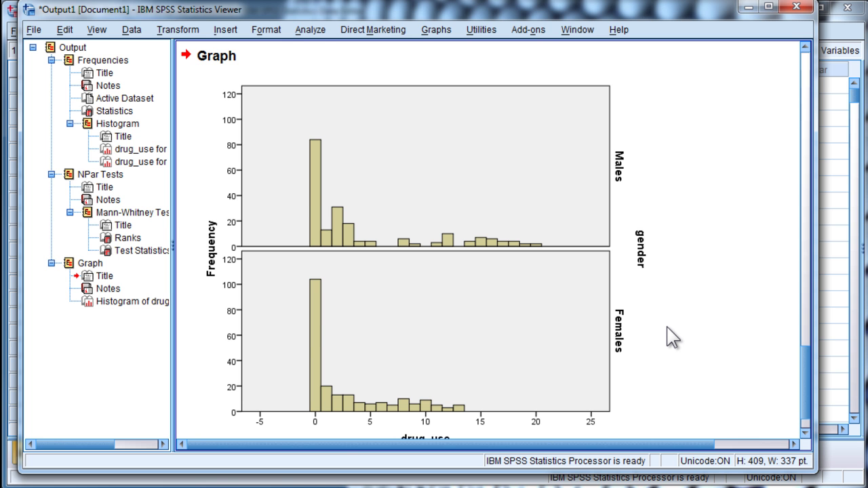
scroll(670, 341, up, 5)
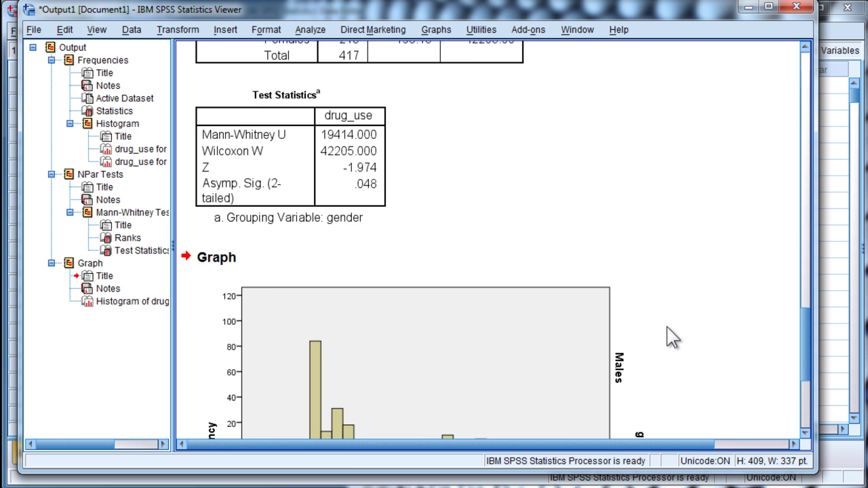
scroll(671, 337, up, 2)
scroll(670, 338, down, 8)
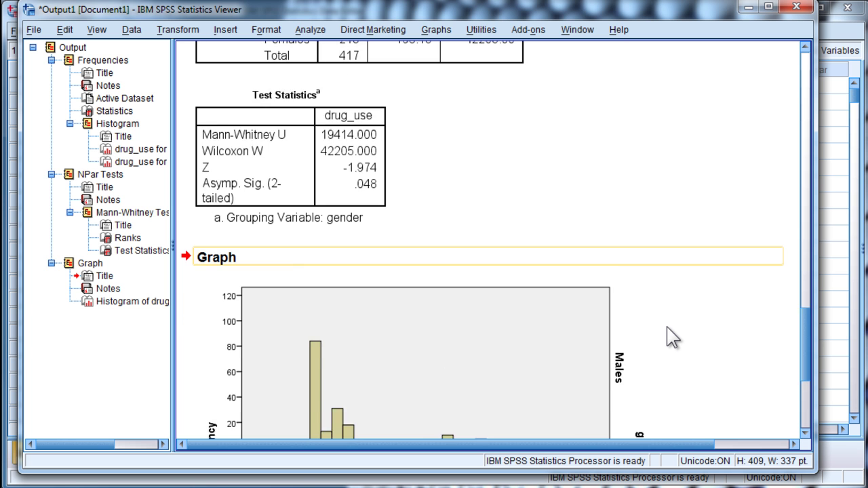
scroll(585, 306, up, 2)
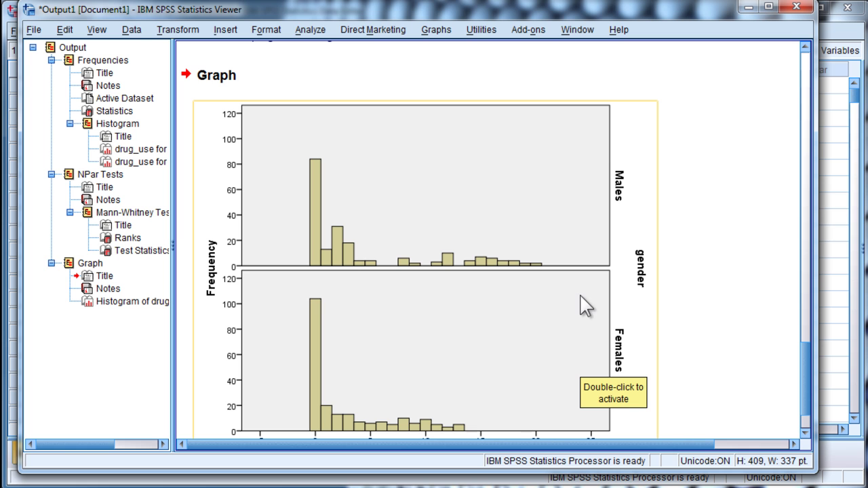